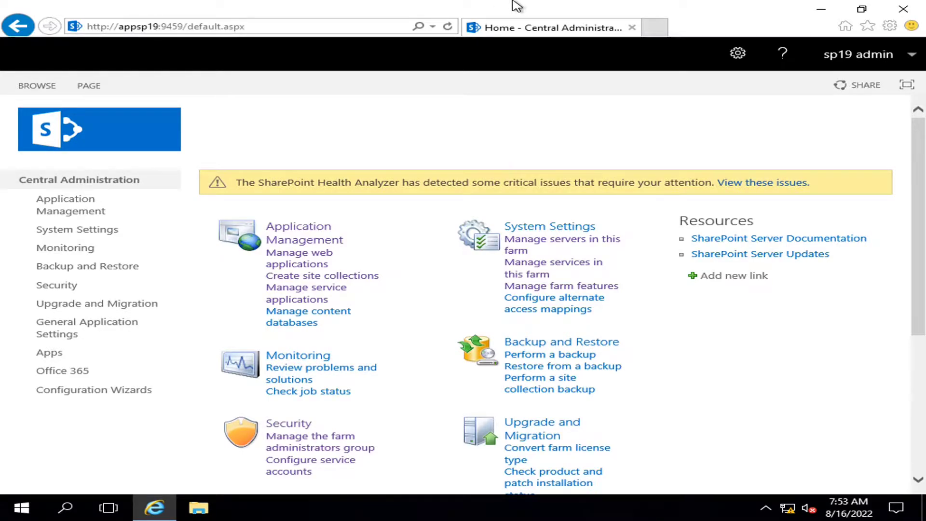
Check the 10.20.30.13 session and ESXi browser, then open the 10.20.30.10 session with the HltfTech team site.
click(586, 8)
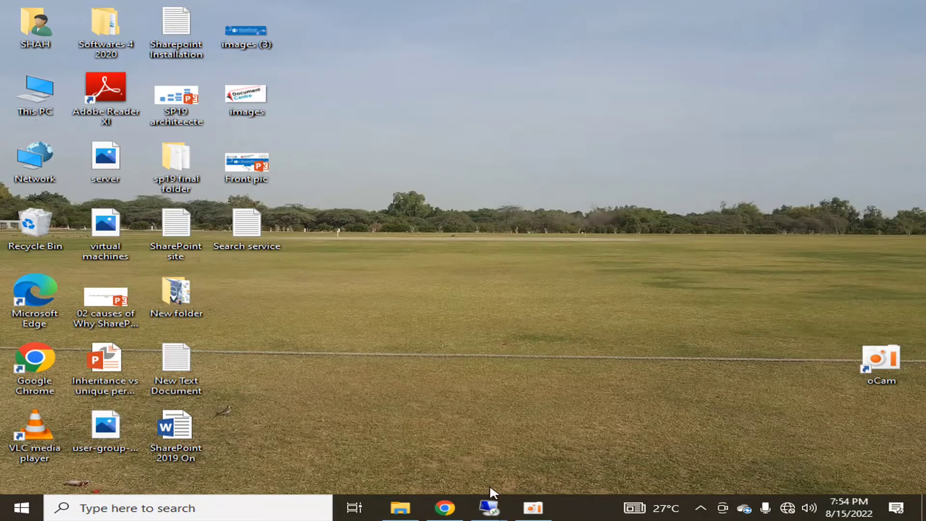
mouse_move(488, 506)
click(325, 430)
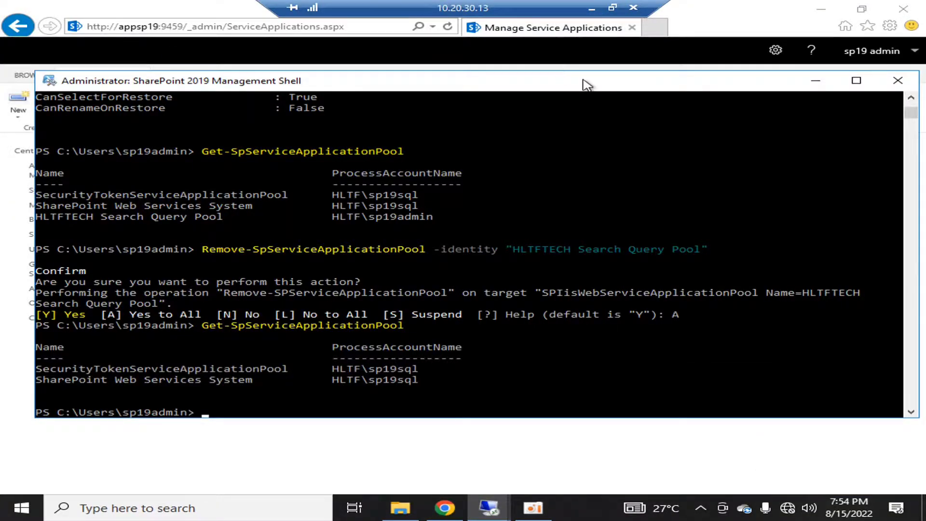
click(591, 7)
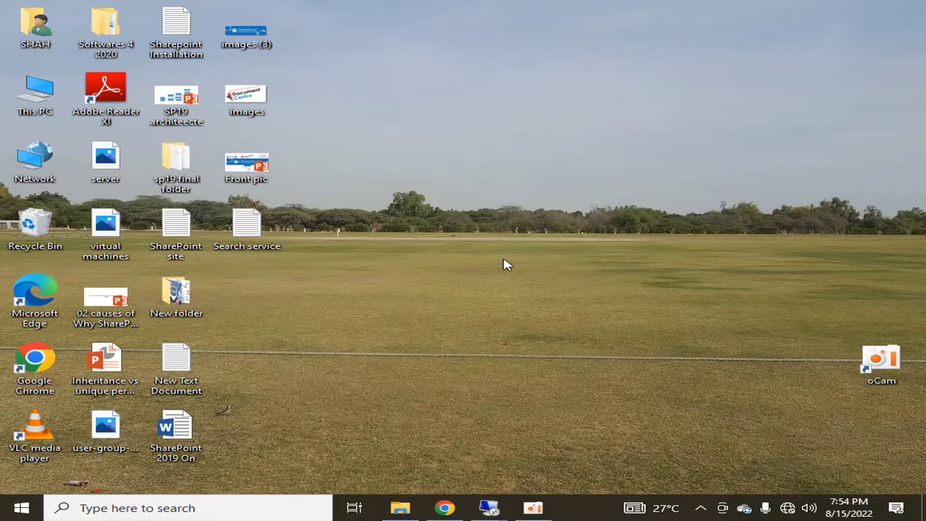
click(444, 507)
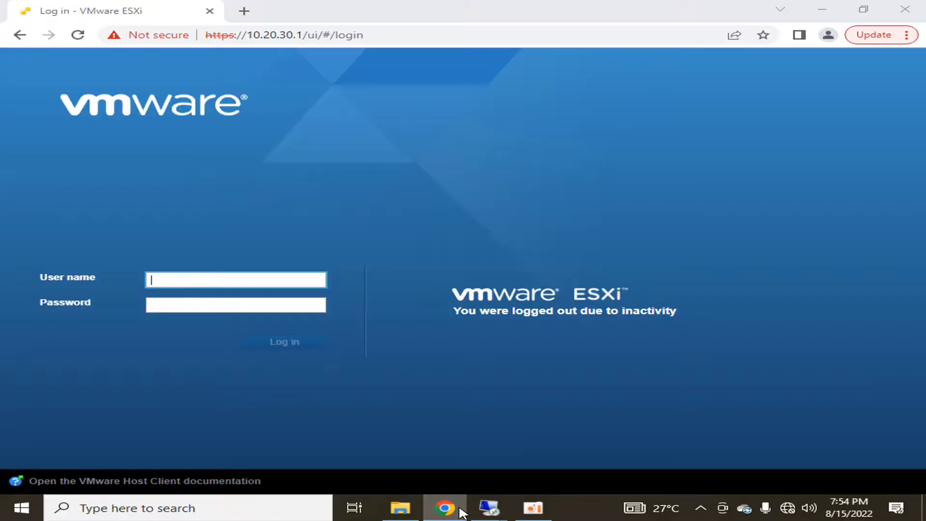
click(458, 509)
mouse_move(496, 490)
click(677, 440)
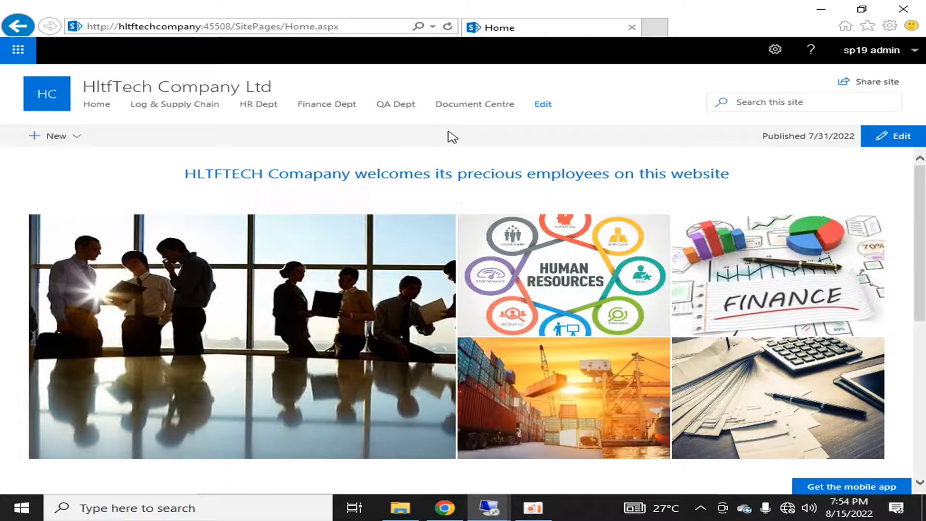
Open Test Drawing.vsdx from the Document Centre, which reports Visio Web Access is unavailable.
click(475, 107)
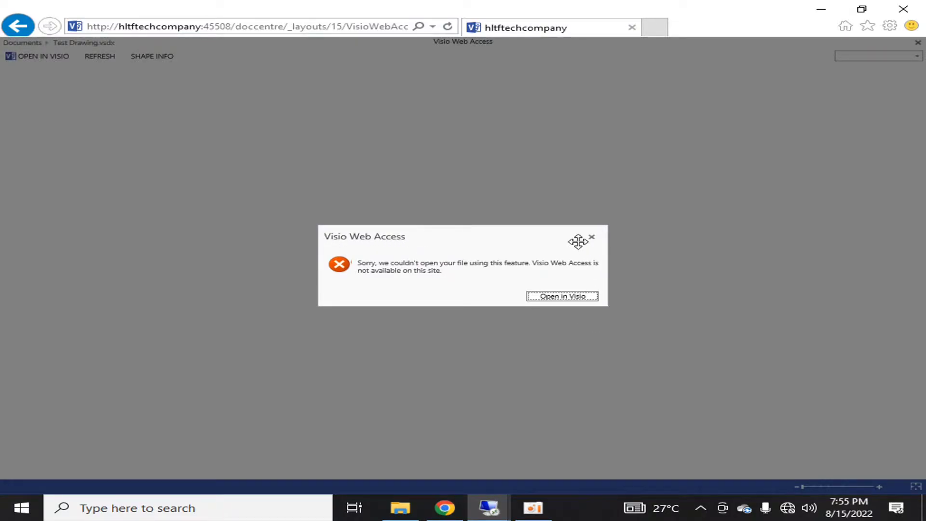
Minimise the 10.20.30.10 Remote Desktop session from its connection bar.
mouse_move(413, 4)
mouse_move(537, 6)
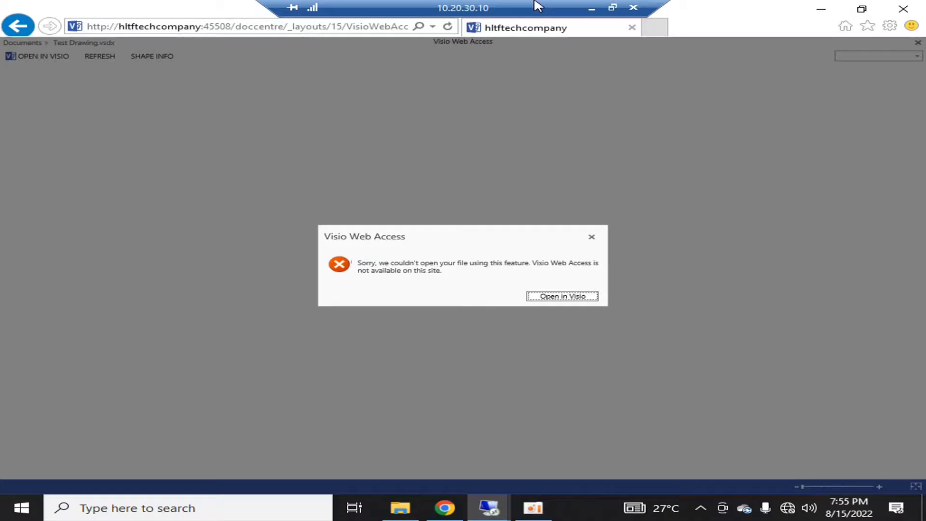
click(593, 7)
In the 10.20.30.12 session, go to Manage service applications and list the new application types.
mouse_move(488, 507)
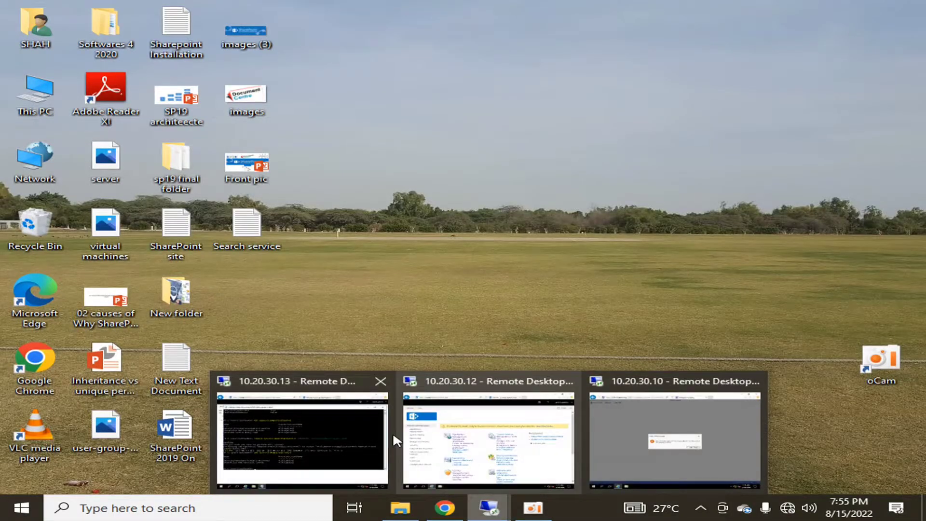
click(446, 437)
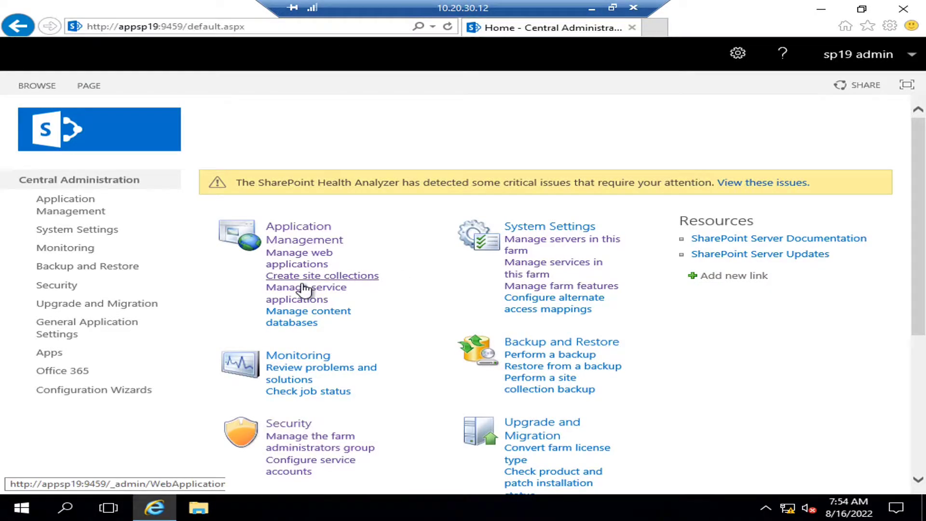
click(311, 296)
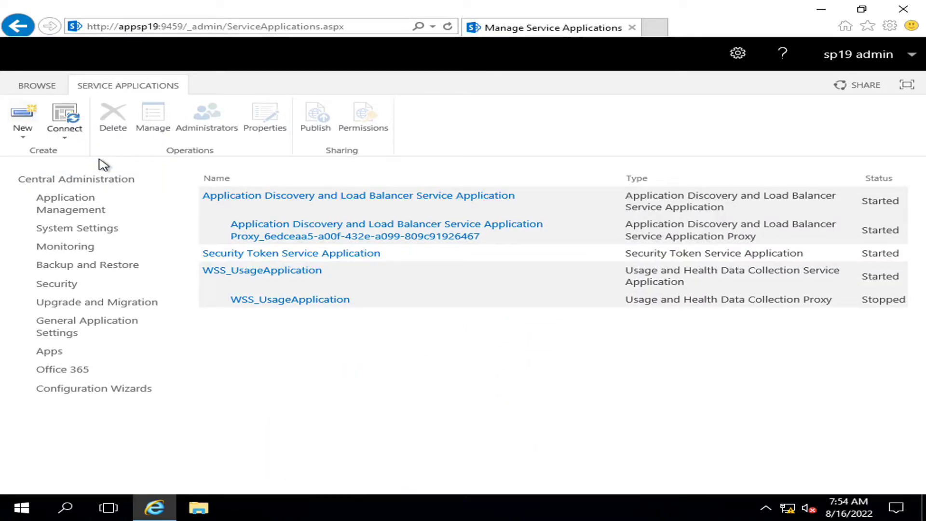
click(23, 128)
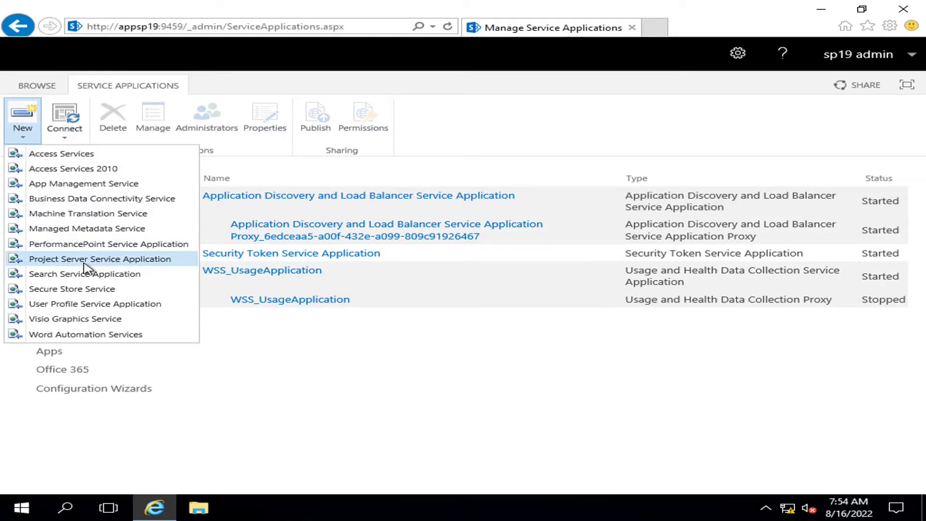
Start a Visio Graphics Service application named 'Visio Gaphic Service' and reuse that name for the pool.
click(86, 323)
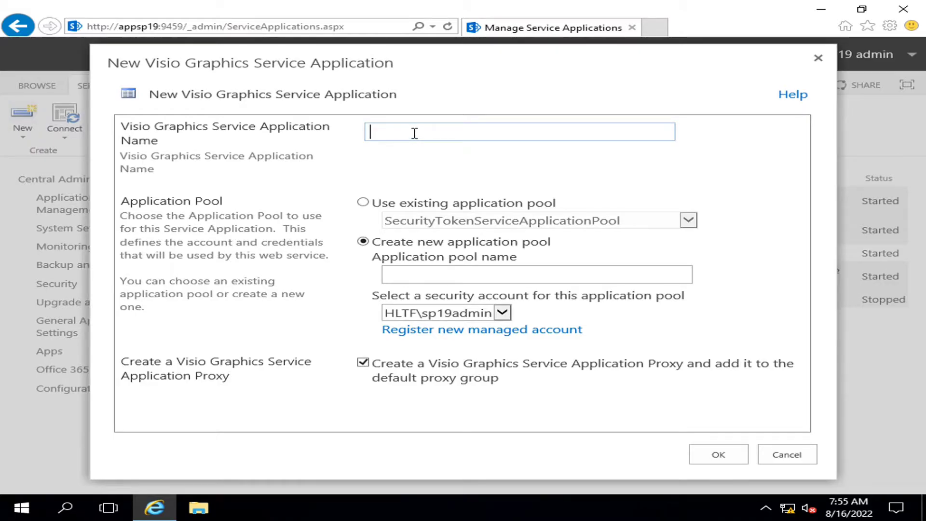
text(Visio Gaphic Service)
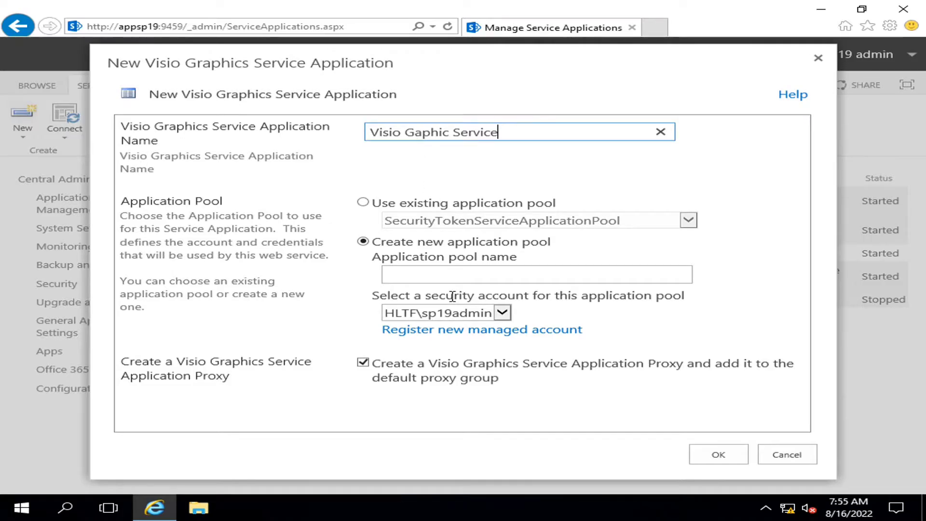
drag(513, 138, 370, 136)
key(ctrl+c)
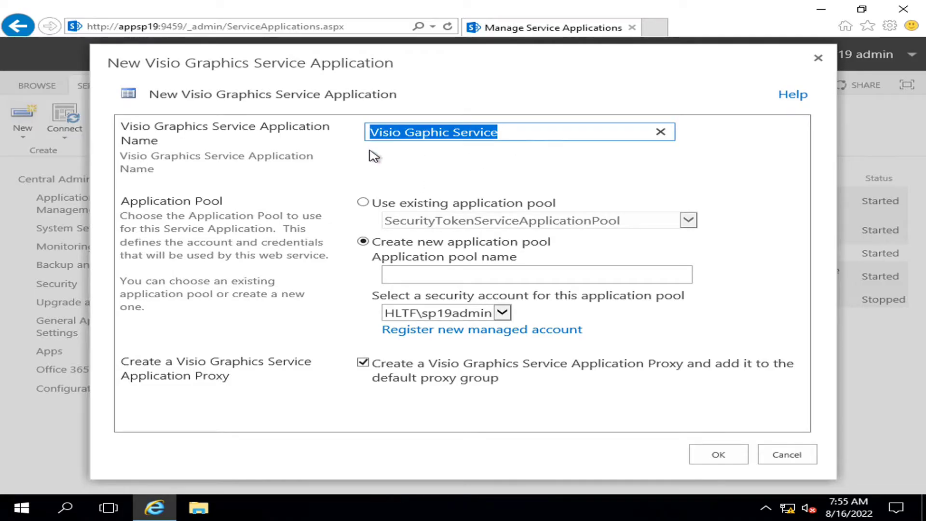
click(413, 276)
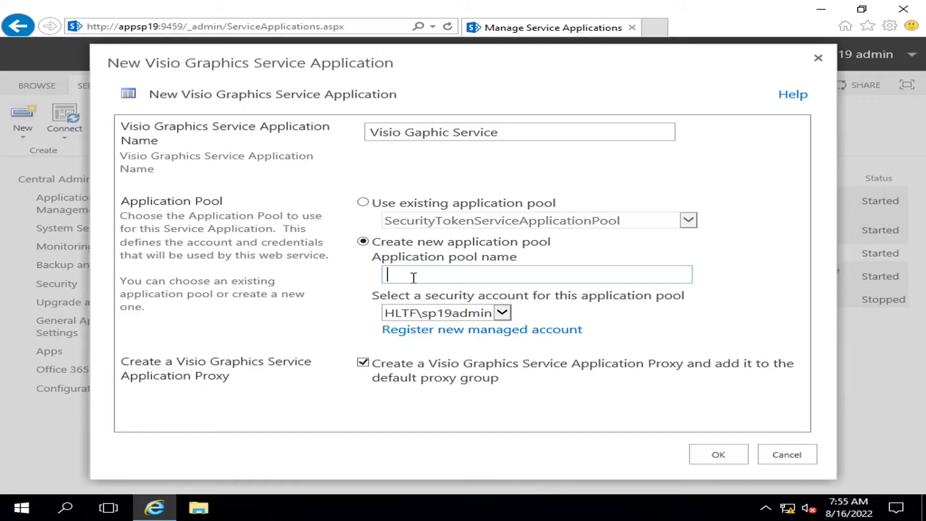
key(ctrl+v)
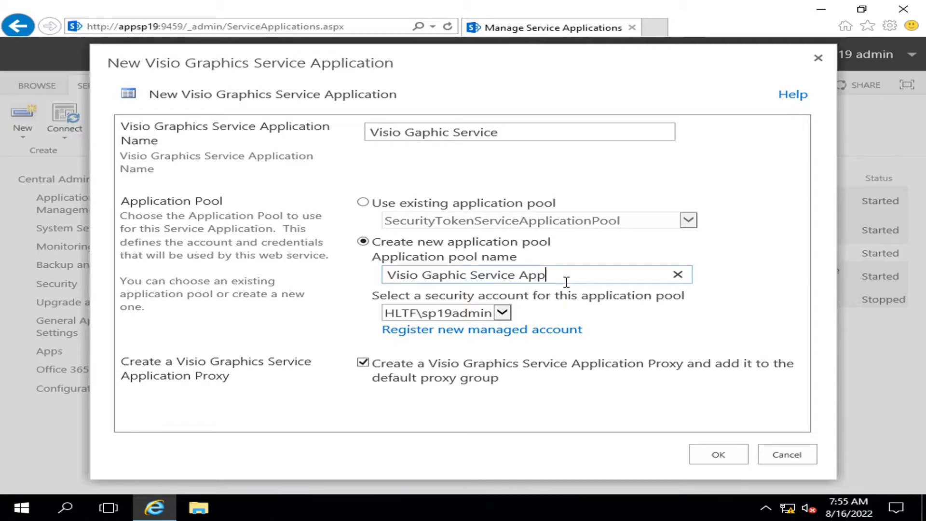
text(ols)
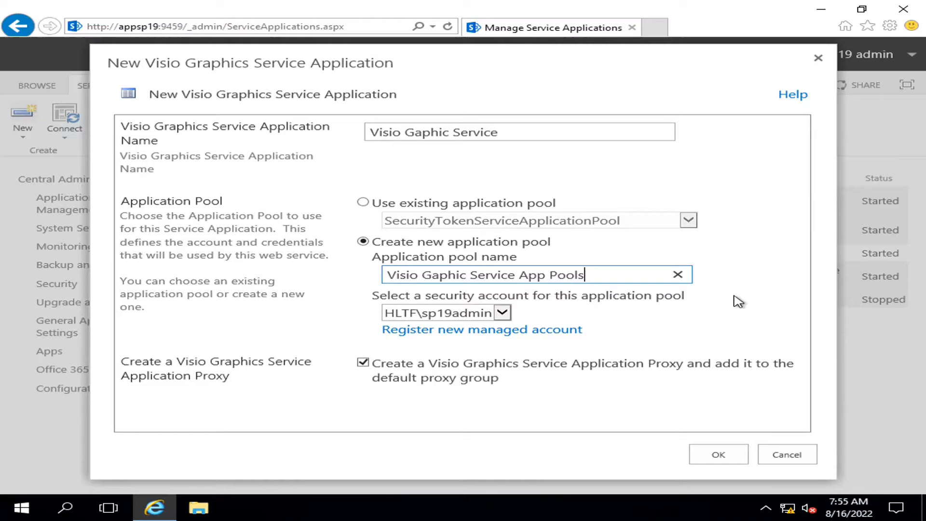
Remove the spaces so the application pool name reads VisioGaphicServiceAppPool.
click(553, 274)
key(BackSpace)
key(BackSpace)
key(Left)
key(Left)
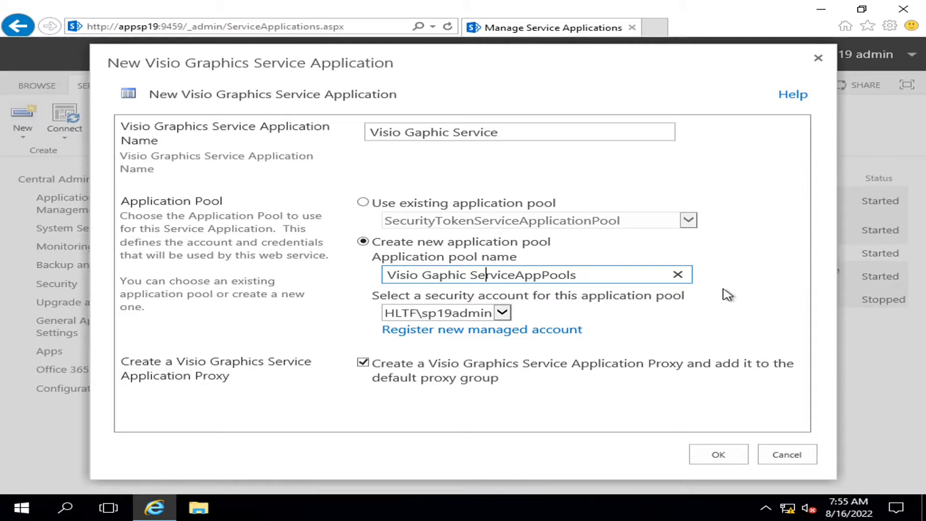
key(BackSpace)
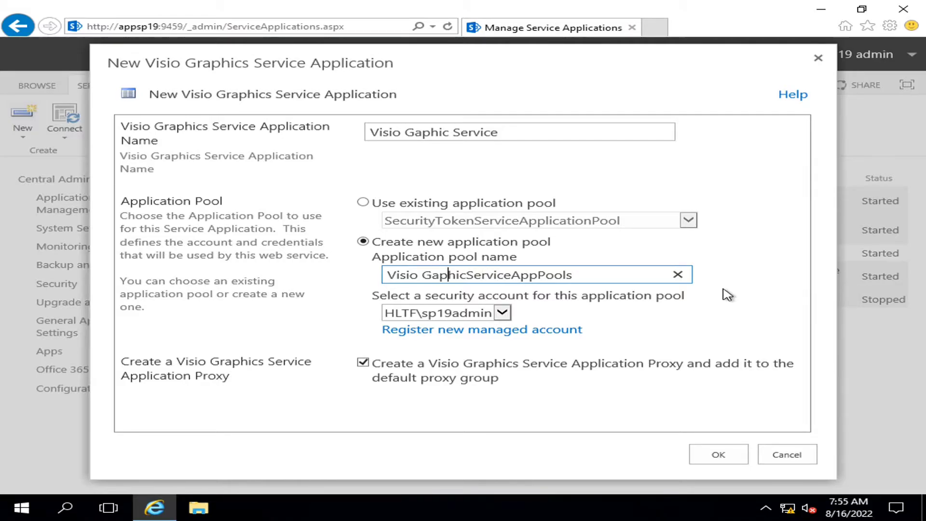
key(BackSpace)
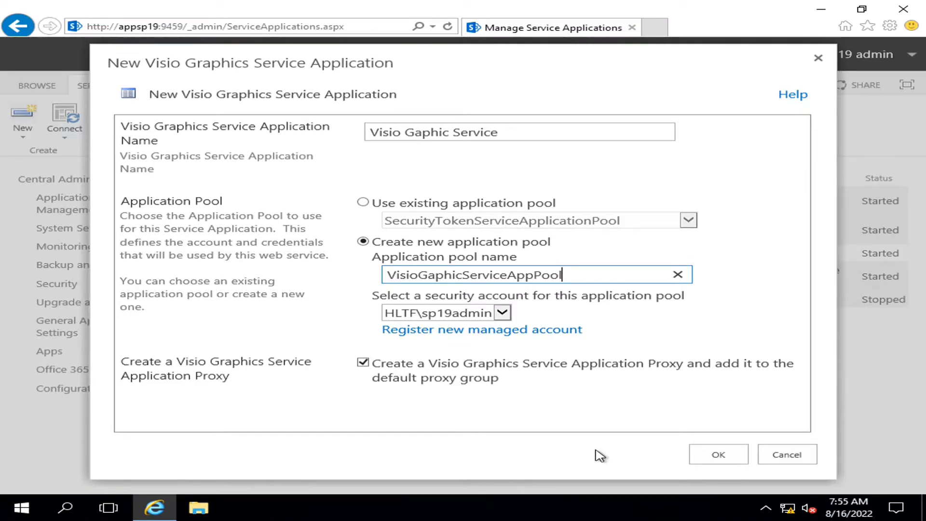
click(717, 453)
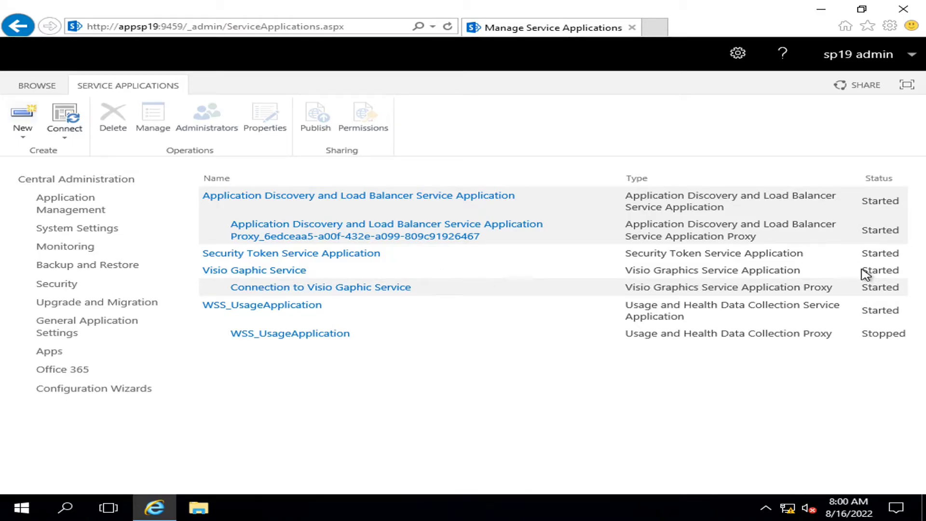
drag(862, 270, 895, 277)
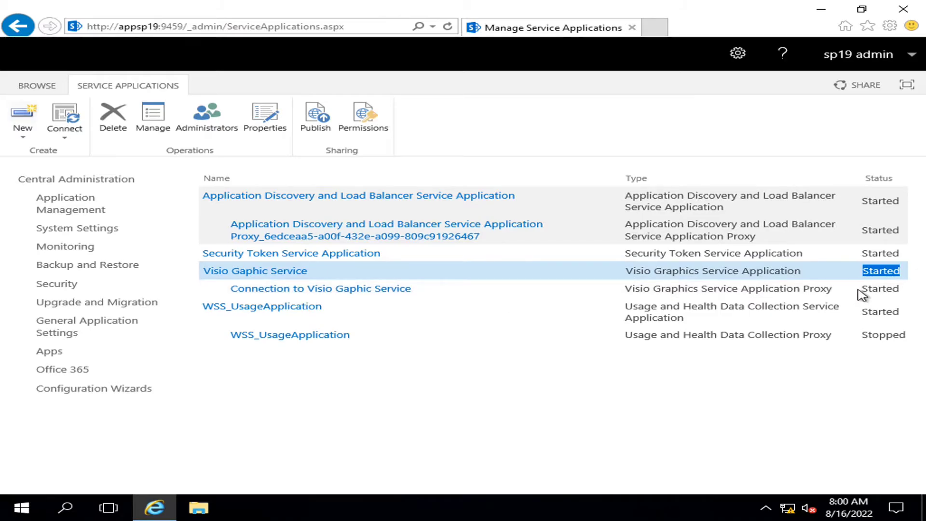
drag(859, 289, 898, 290)
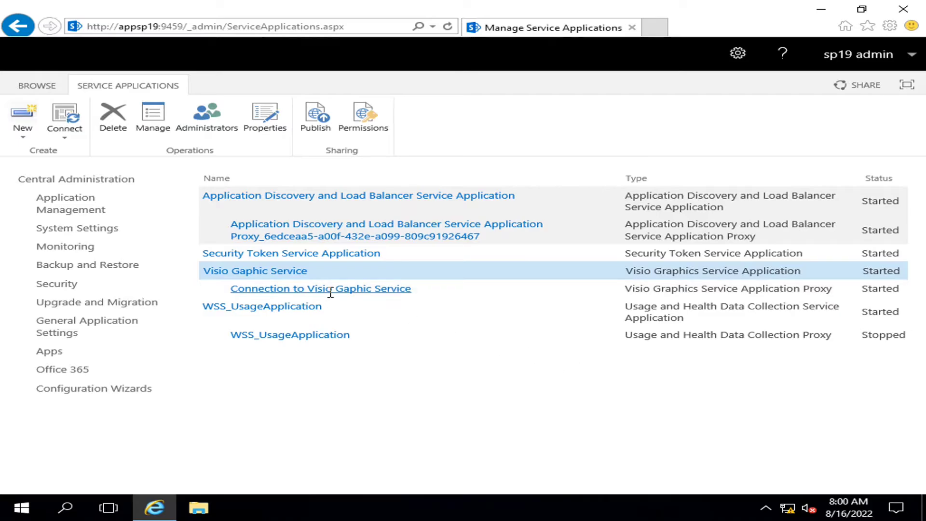
Open Visio Gaphic Service, review its Global Settings, and cancel without saving changes.
click(268, 273)
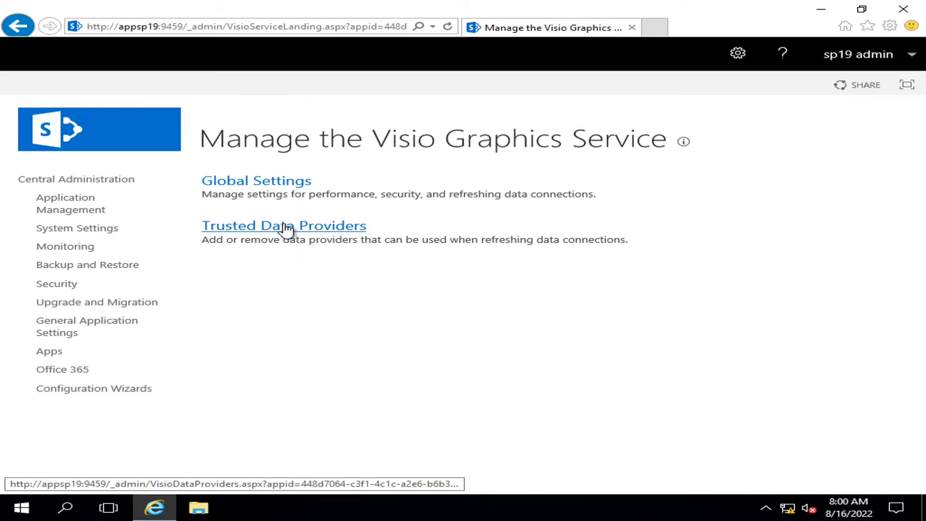
click(276, 187)
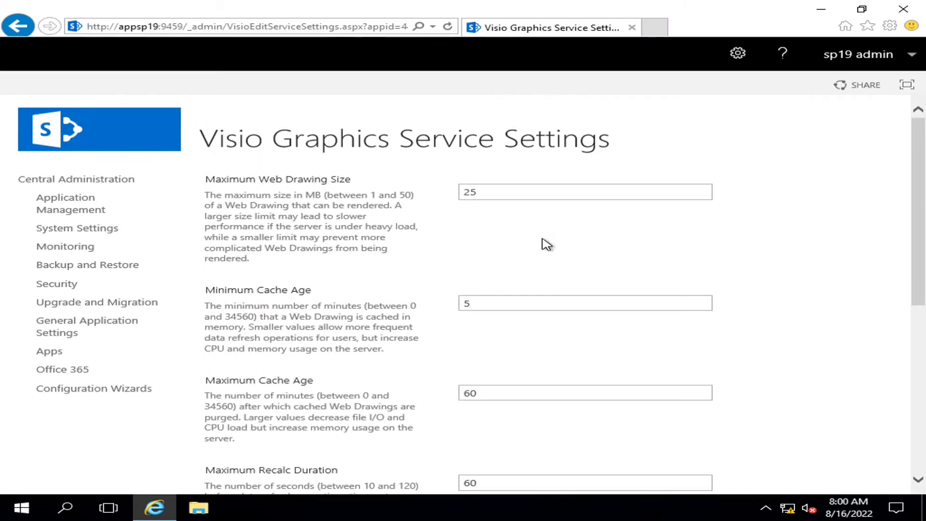
scroll(550, 241, down, 1)
scroll(559, 241, down, 5)
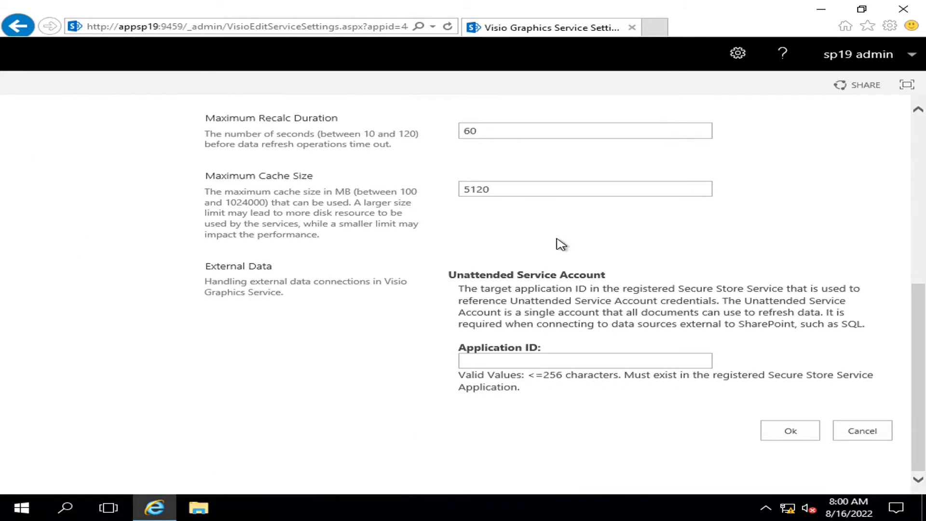
scroll(561, 243, up, 1)
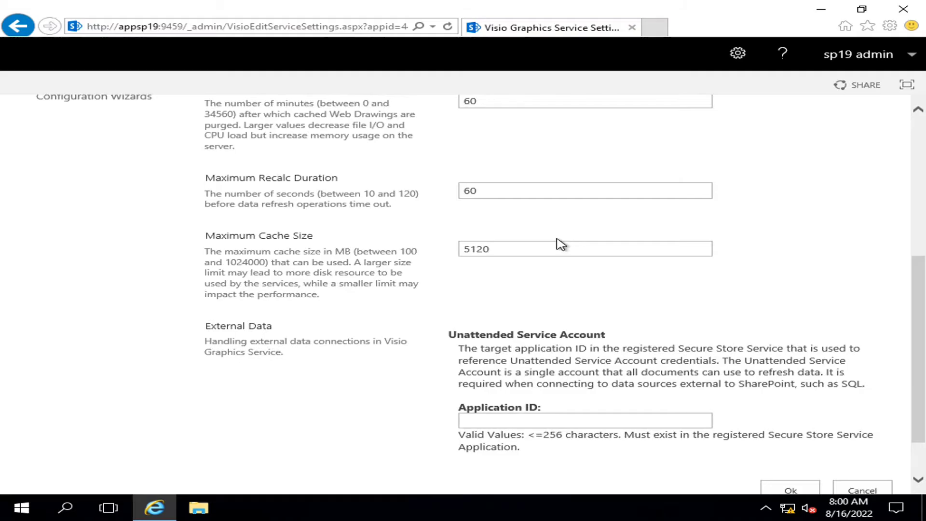
scroll(561, 243, up, 5)
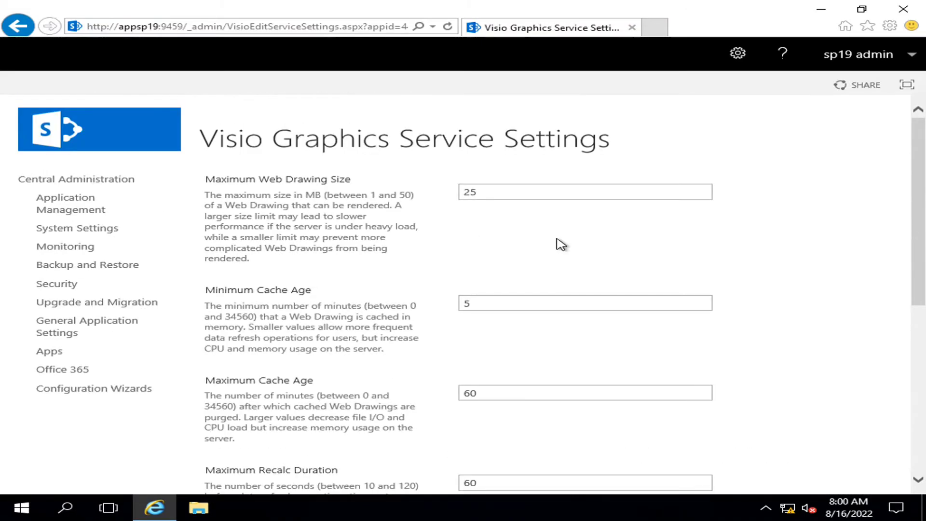
scroll(657, 268, down, 6)
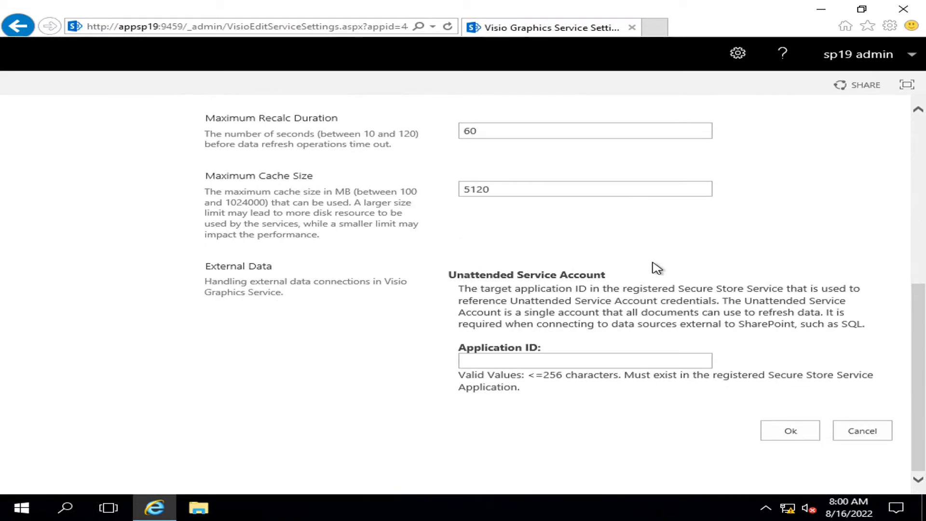
click(870, 431)
click(274, 227)
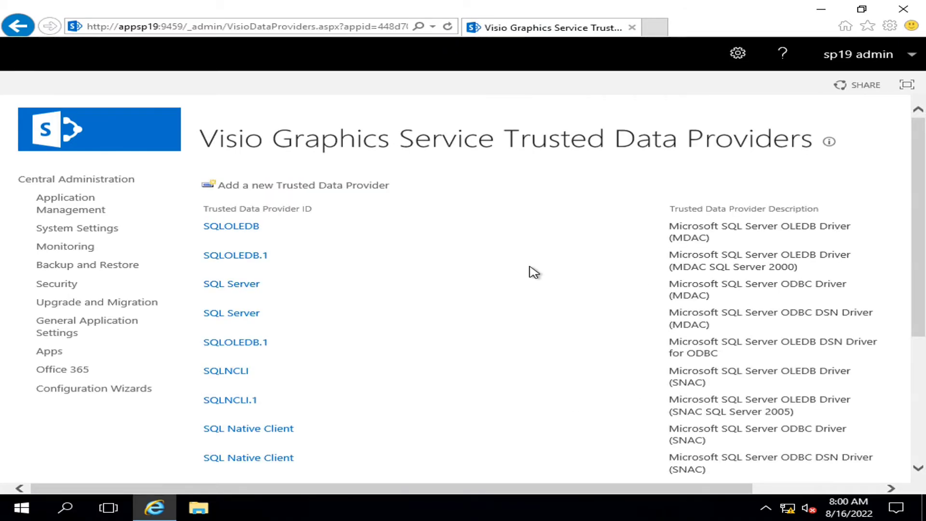
scroll(526, 263, down, 2)
scroll(523, 259, down, 2)
scroll(522, 259, up, 4)
scroll(275, 248, down, 4)
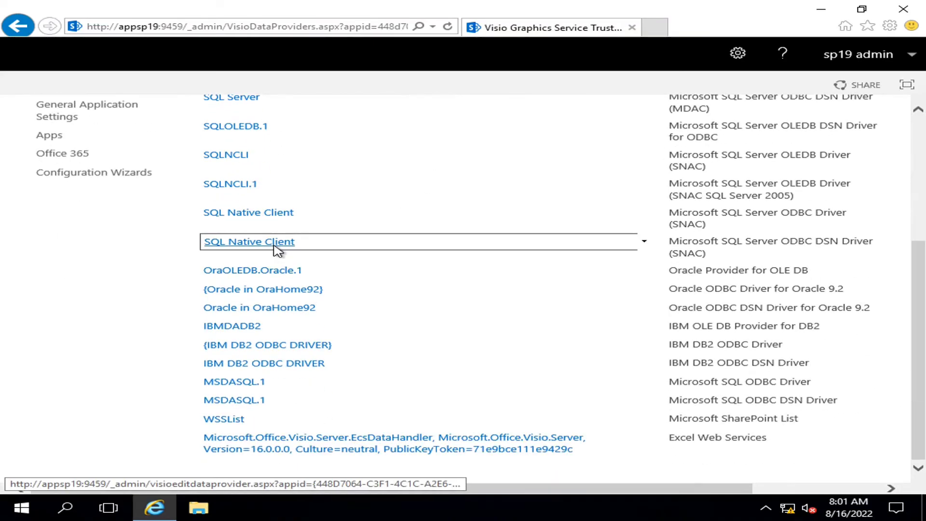
scroll(275, 250, up, 4)
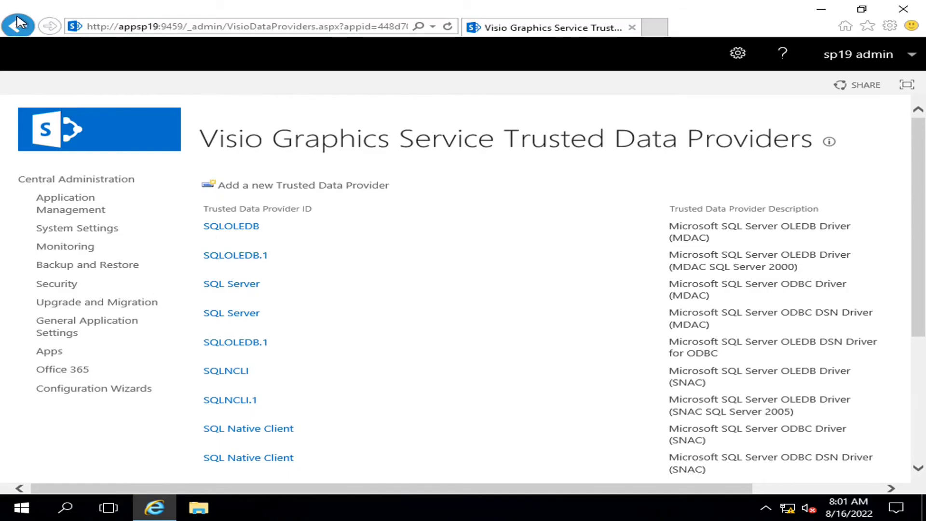
click(19, 25)
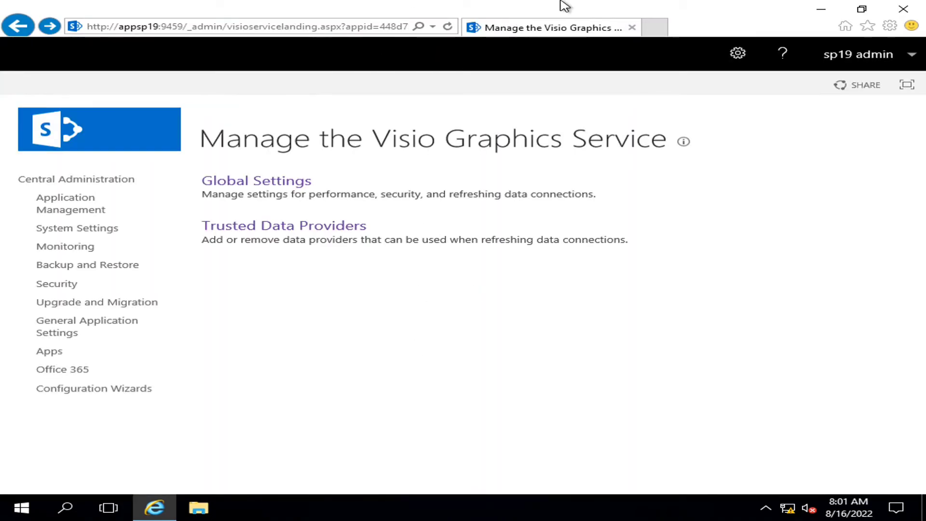
Switch to the Remote Desktop session showing Visio Web Access.
click(573, 8)
mouse_move(488, 508)
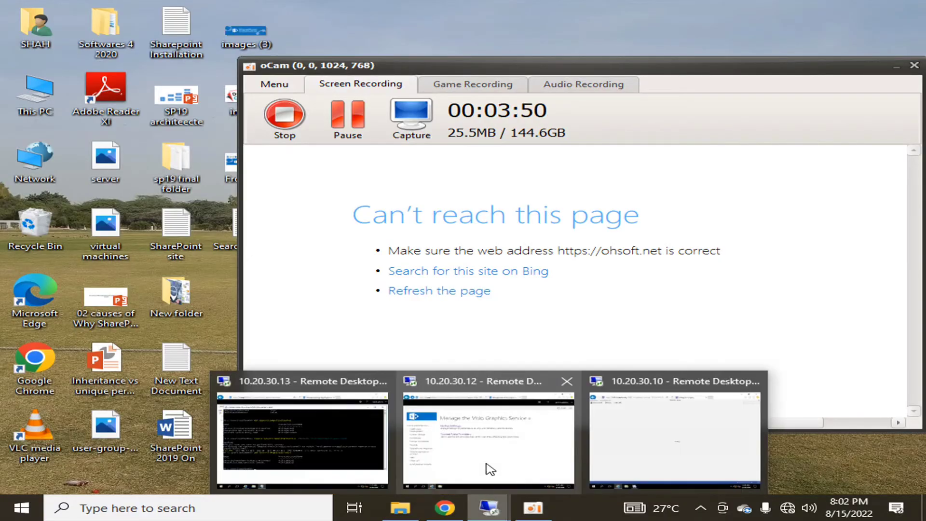
click(711, 457)
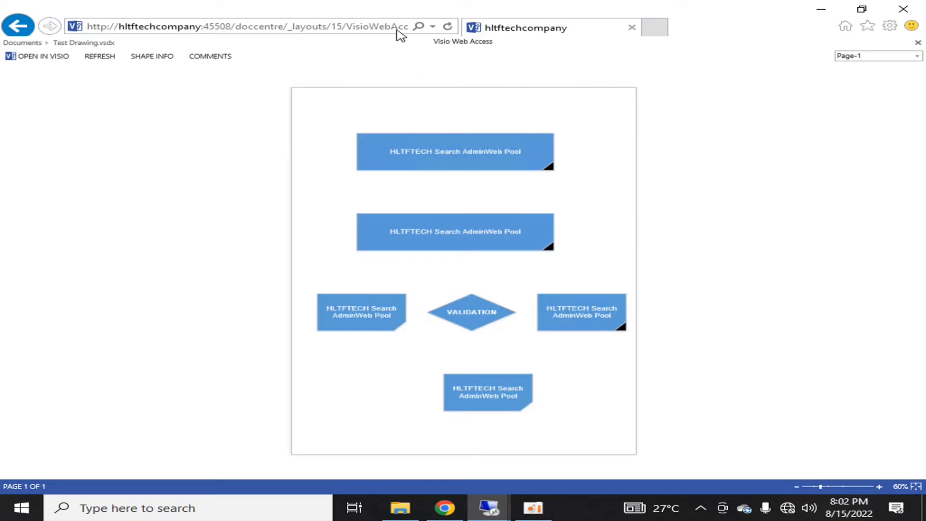
Open the comments pane for a new comment, refresh, close it, and select the HLTFTECH Search AdminWeb Pool shape.
click(197, 58)
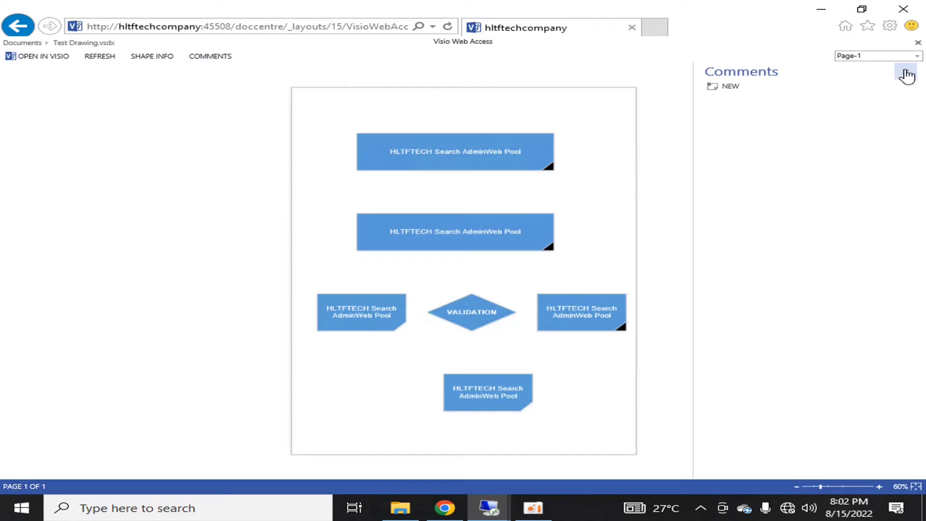
click(728, 87)
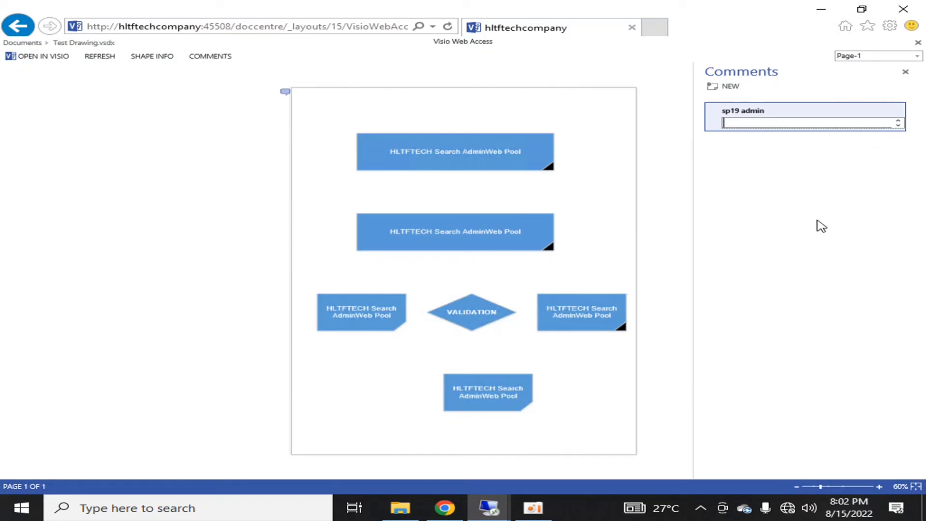
click(106, 58)
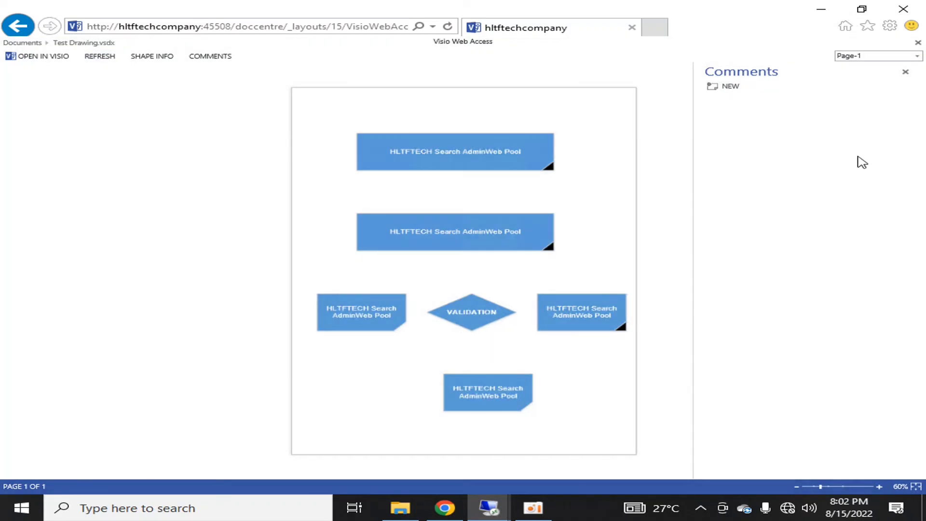
click(905, 73)
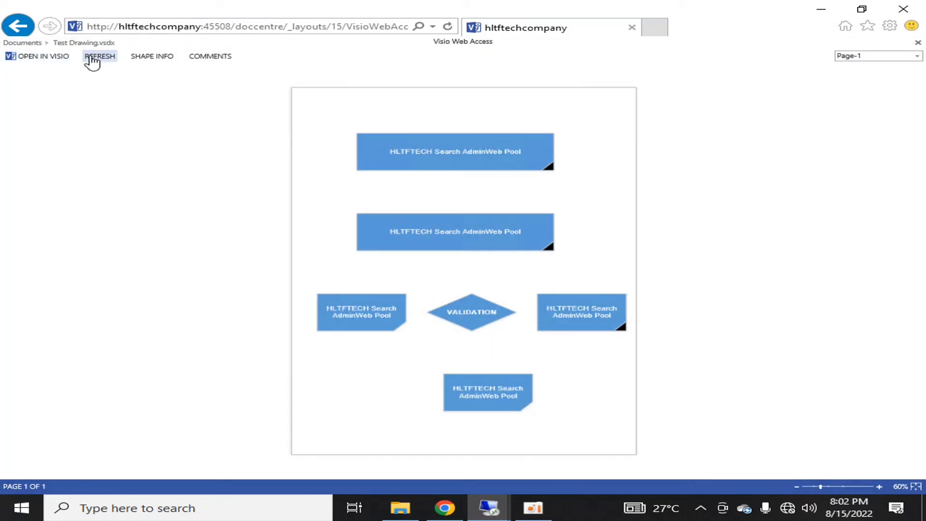
click(510, 166)
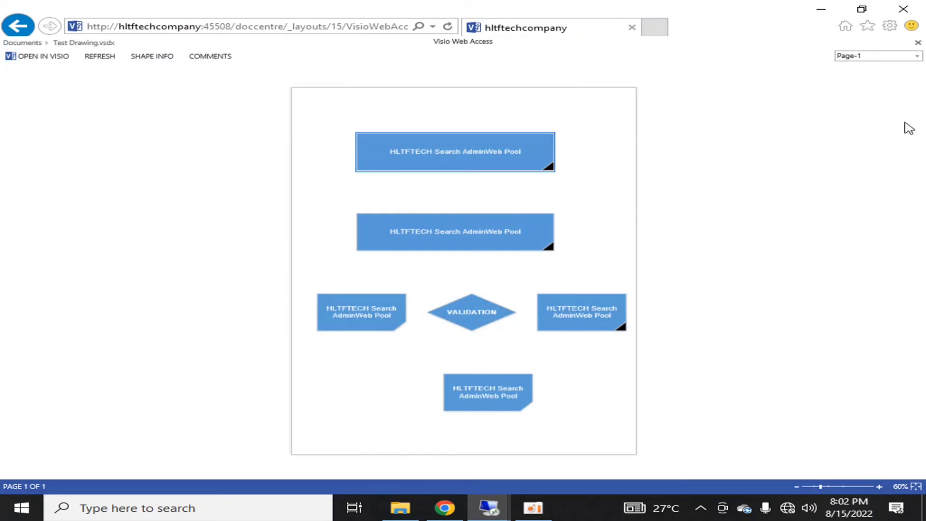
click(533, 508)
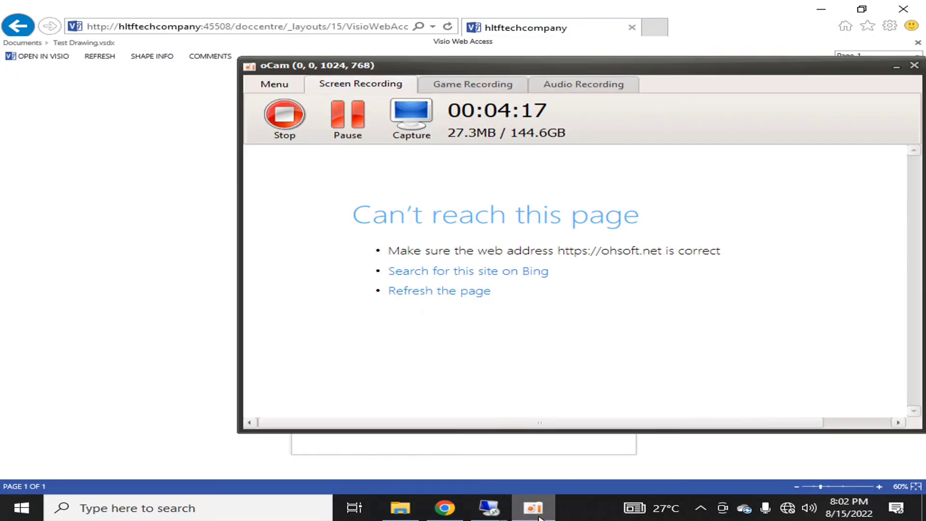